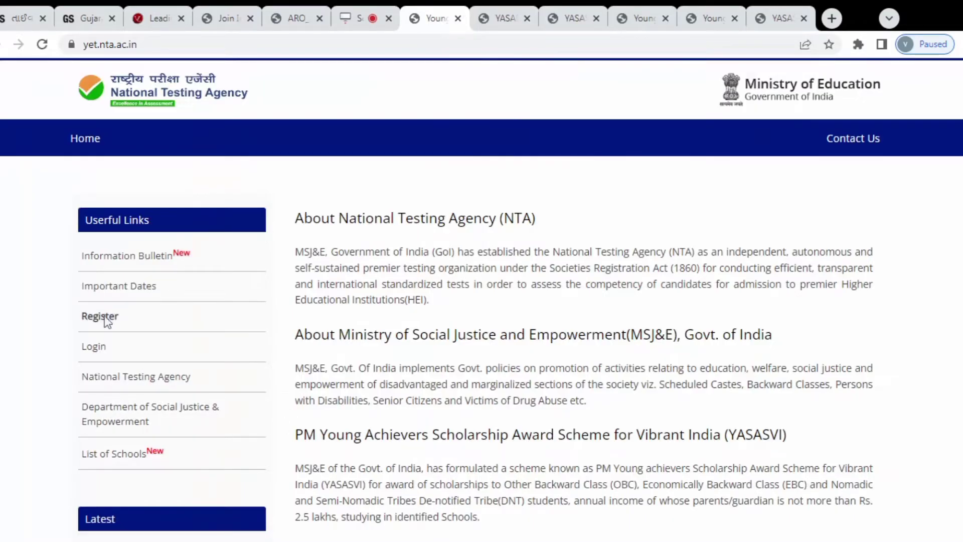
left_click(104, 317)
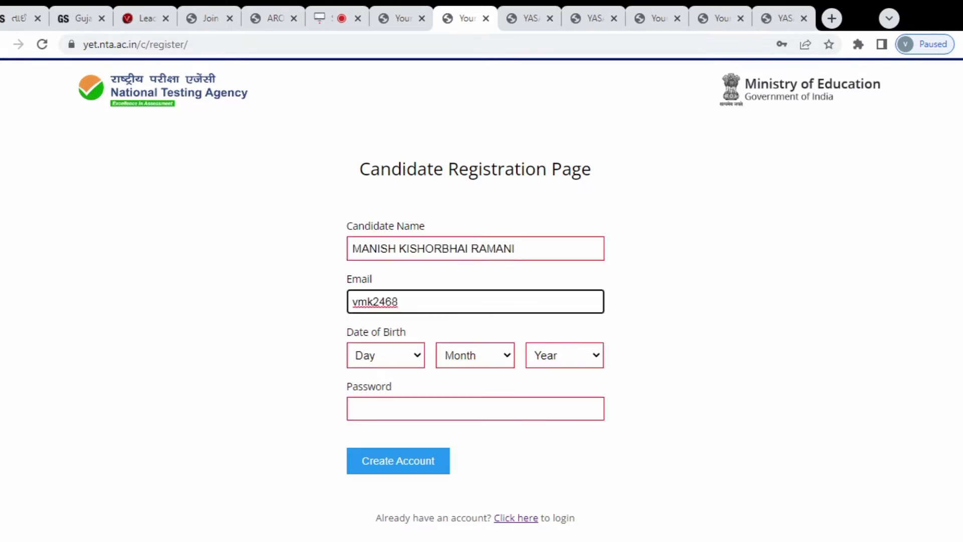
type("@gmai")
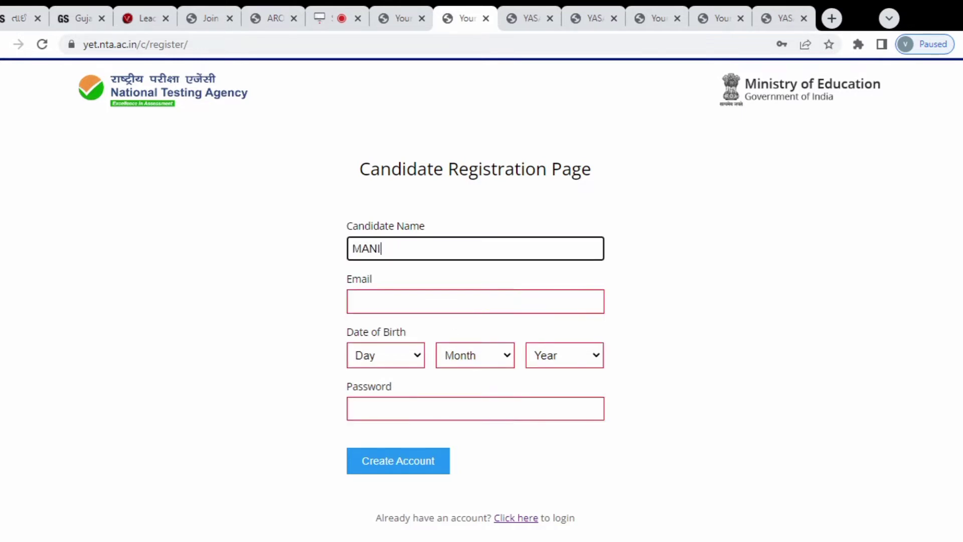
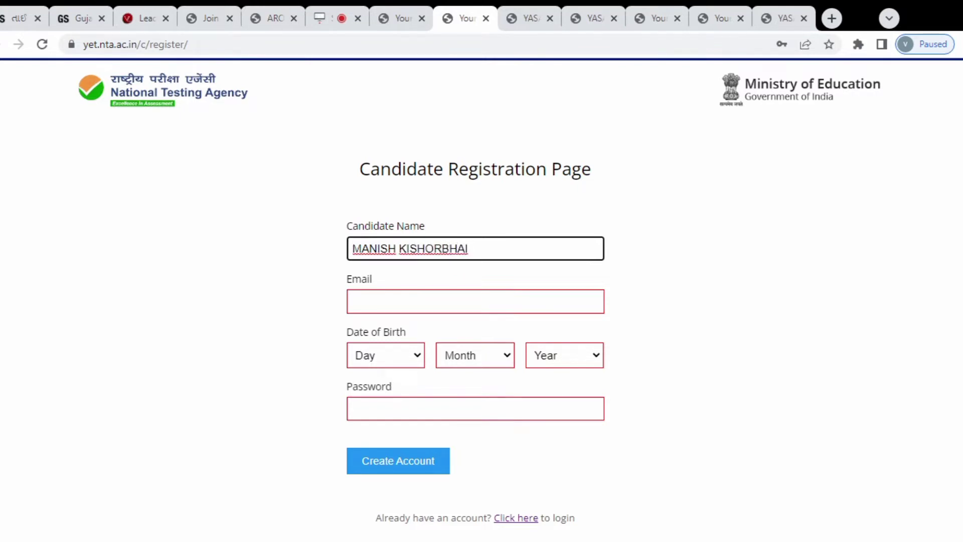
key("Tab")
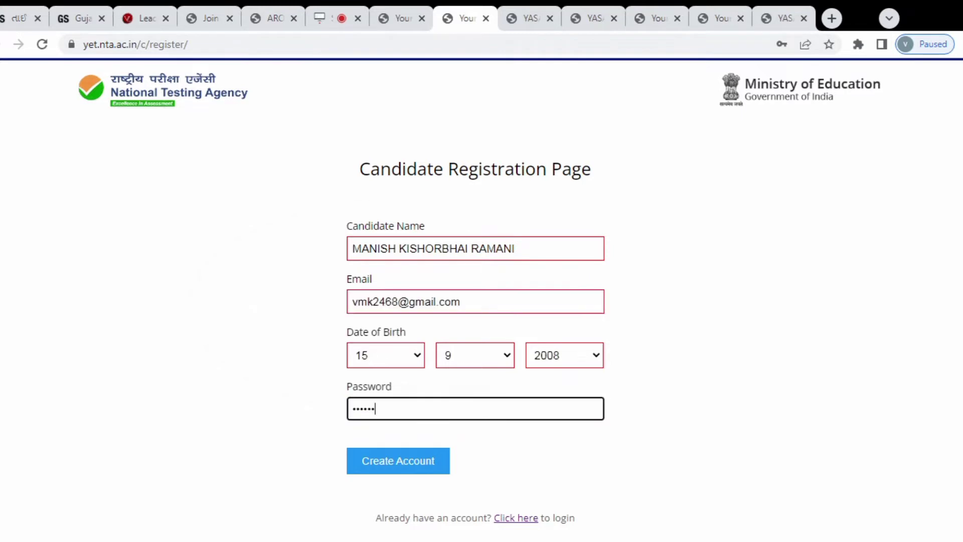
type("1")
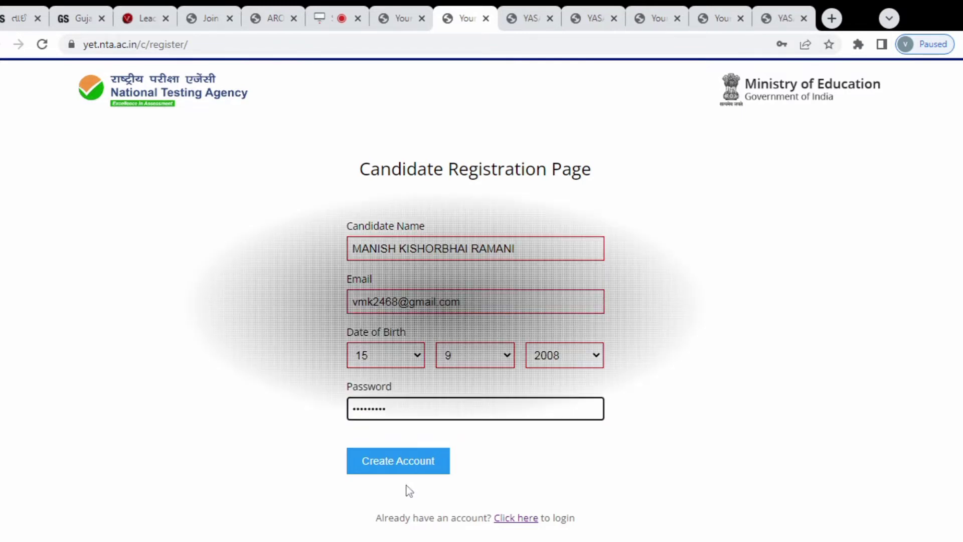
left_click(405, 464)
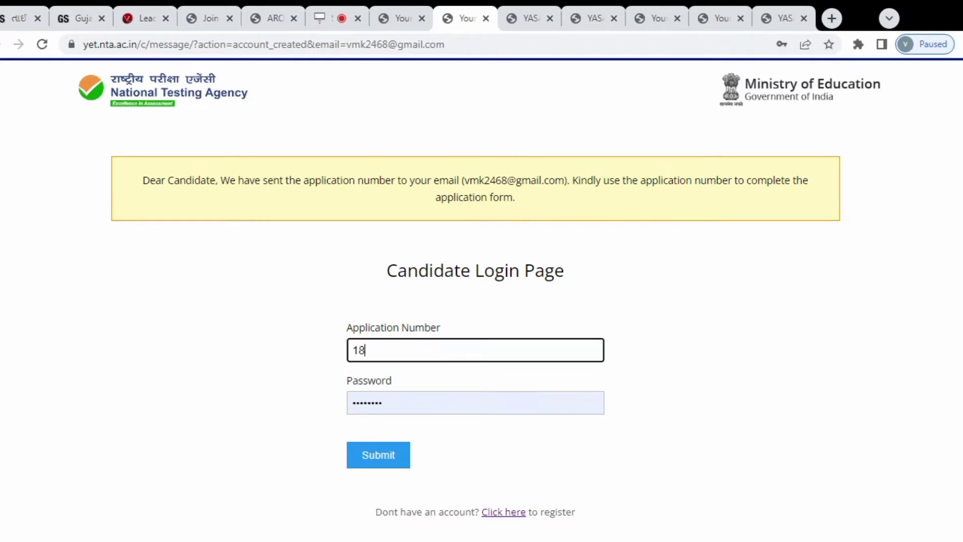
Log in with the new application number and password, then open the unfinished application form
key("Tab")
key("Return")
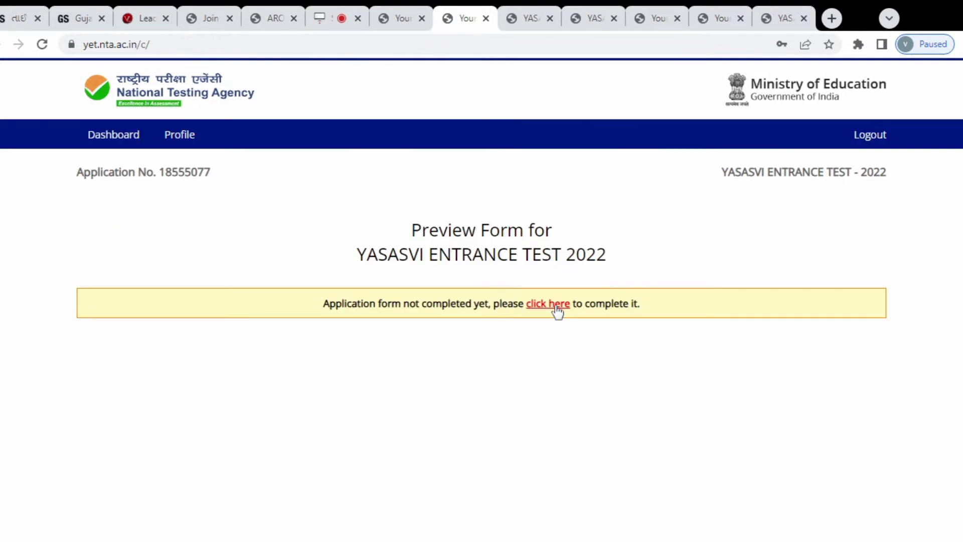
left_click(554, 308)
scroll(768, 384, "down", 3)
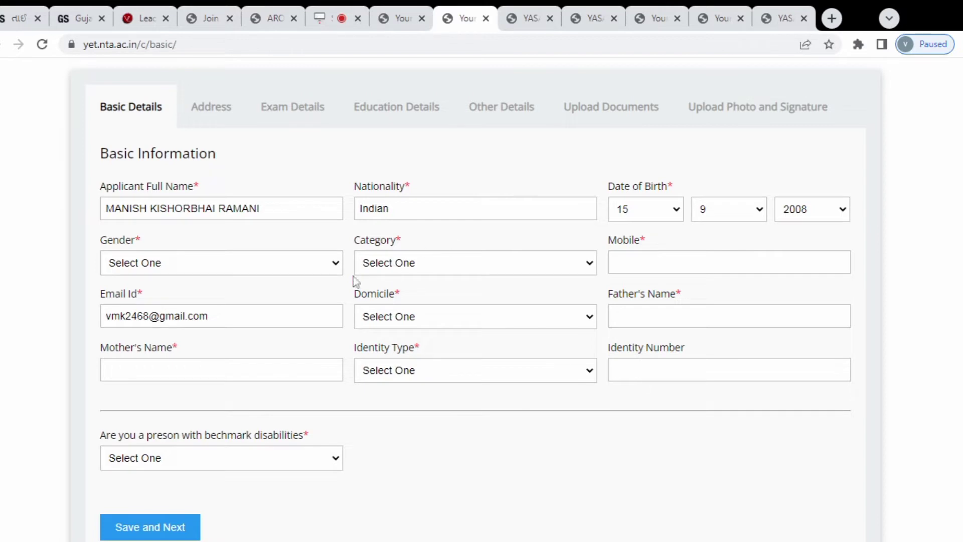
Set gender Male, category OBC, enter the mobile number and choose Gujarat as domicile
left_click(240, 301)
left_click(490, 301)
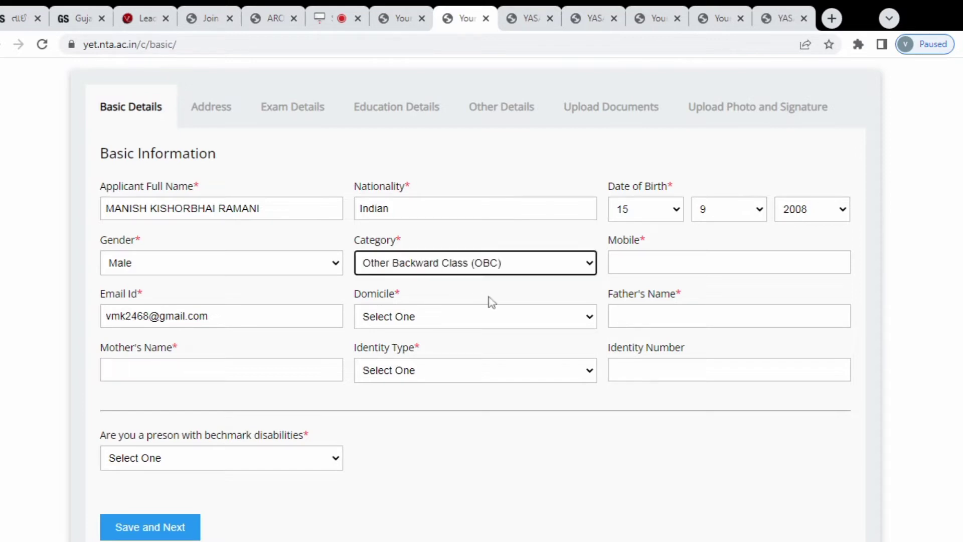
left_click(647, 262)
type("942")
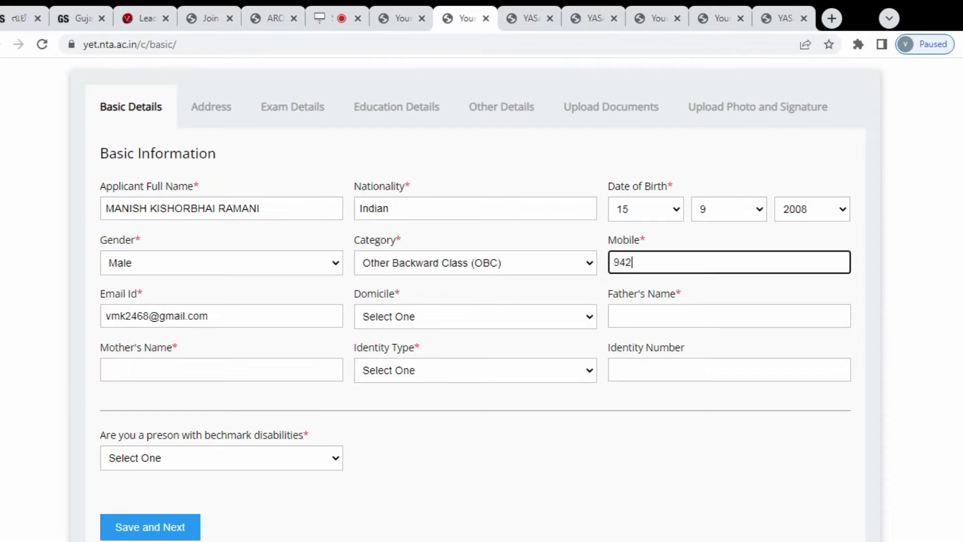
type("825525")
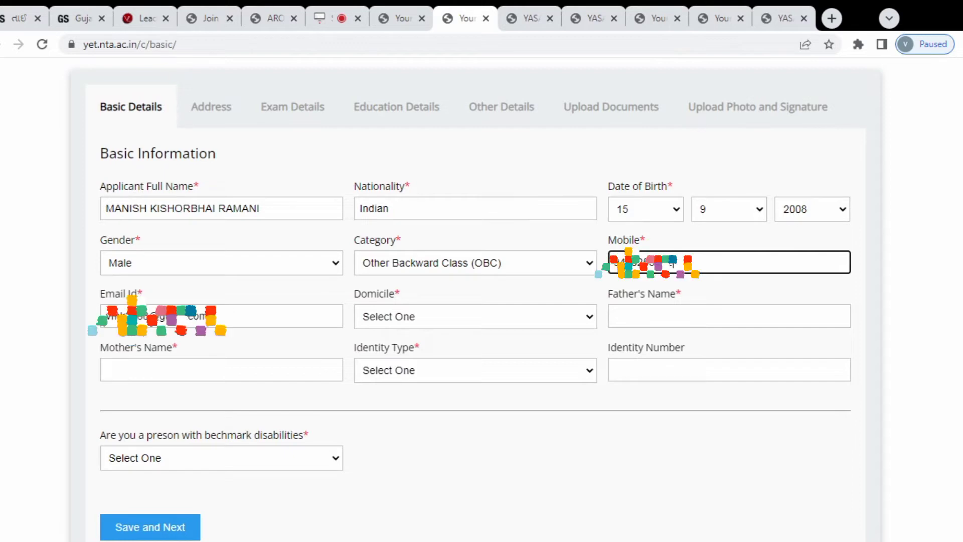
left_click(441, 309)
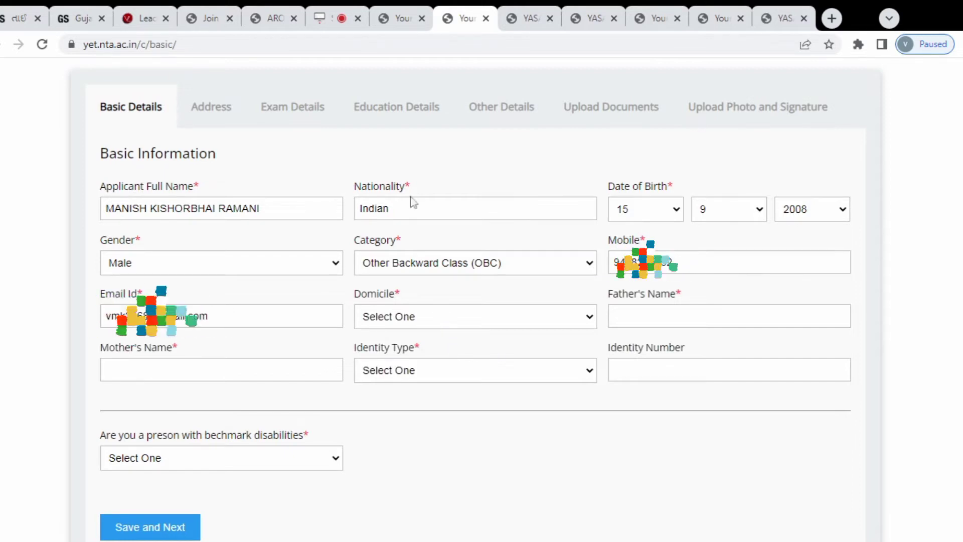
type("gu")
key("Tab")
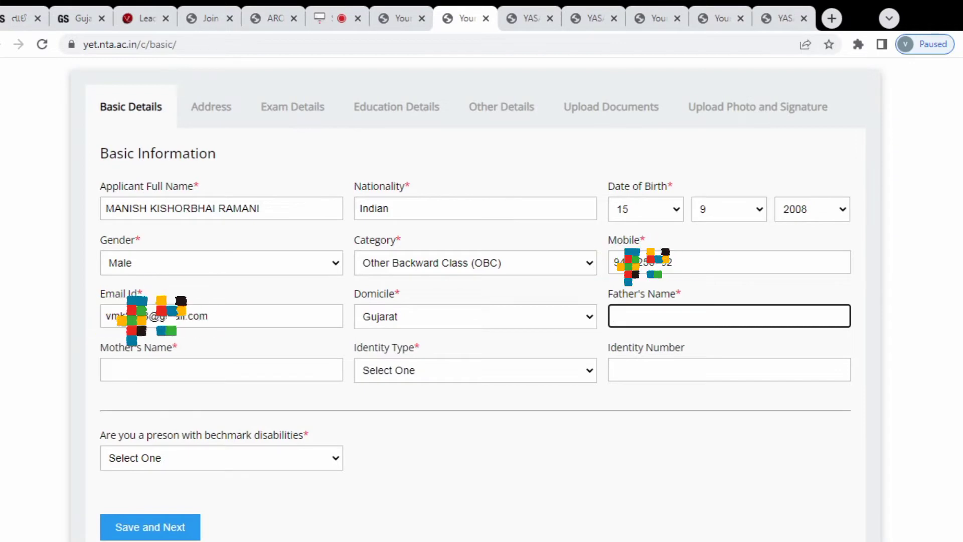
Enter the father's and mother's names, choose Aadhar as identity type and enter its number
type("KISHORBHAI")
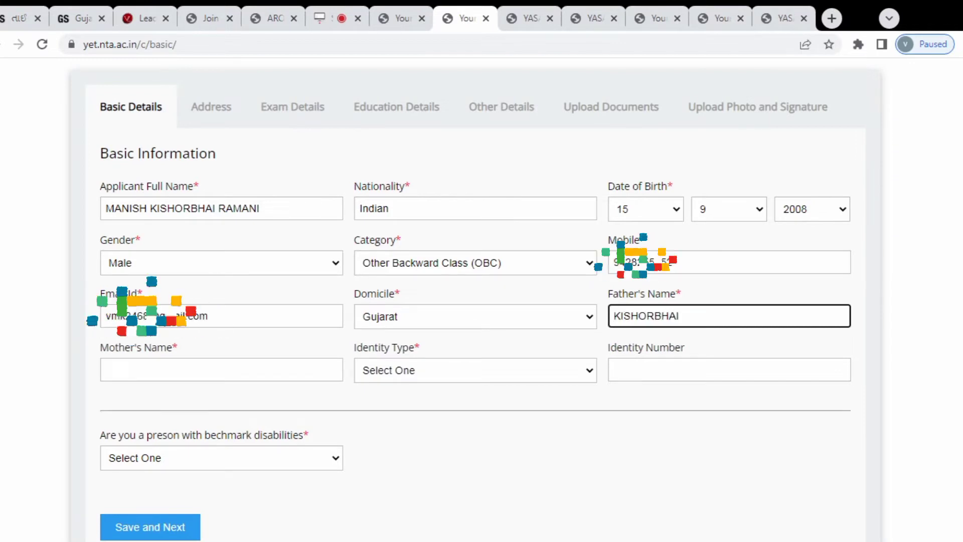
key("Tab")
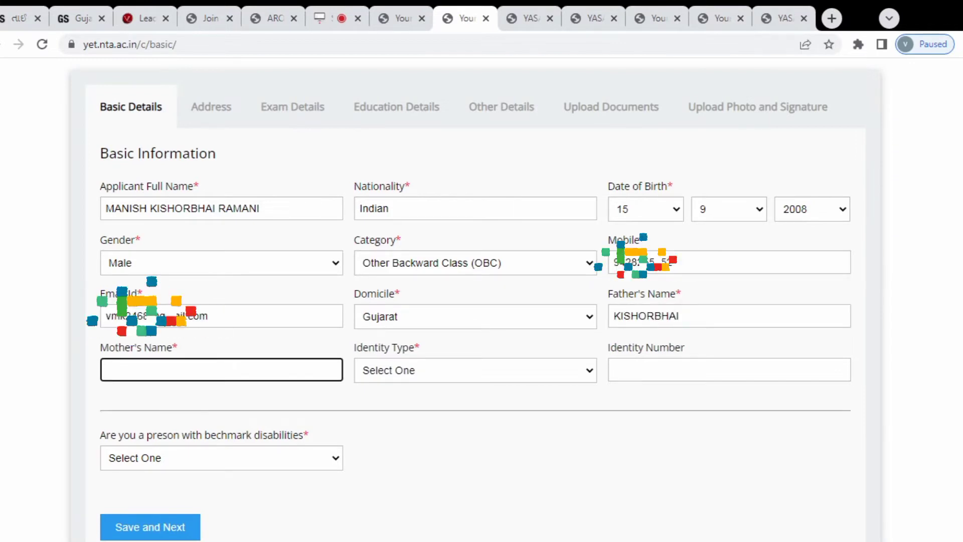
type("MAN")
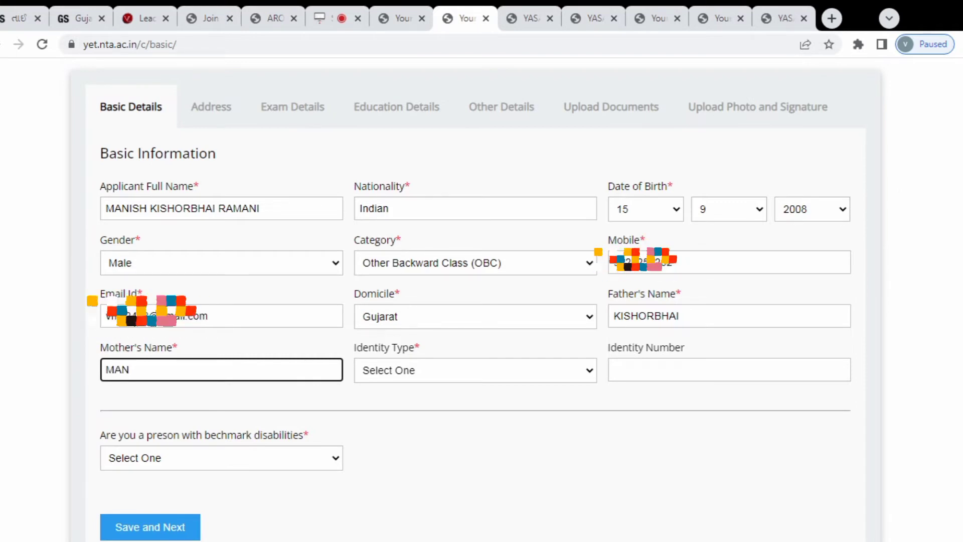
type("ISHABEN")
key("Tab")
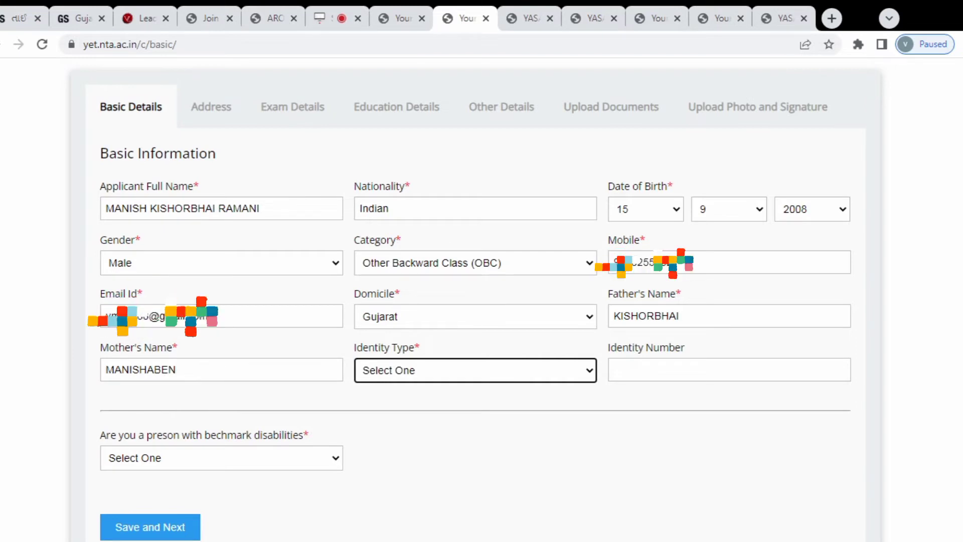
left_click(473, 393)
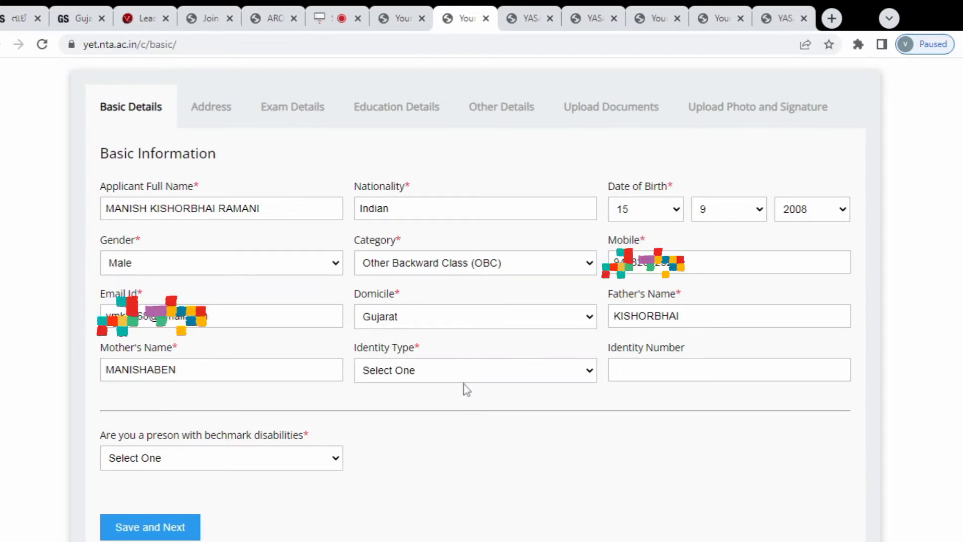
key("Down")
key("Tab")
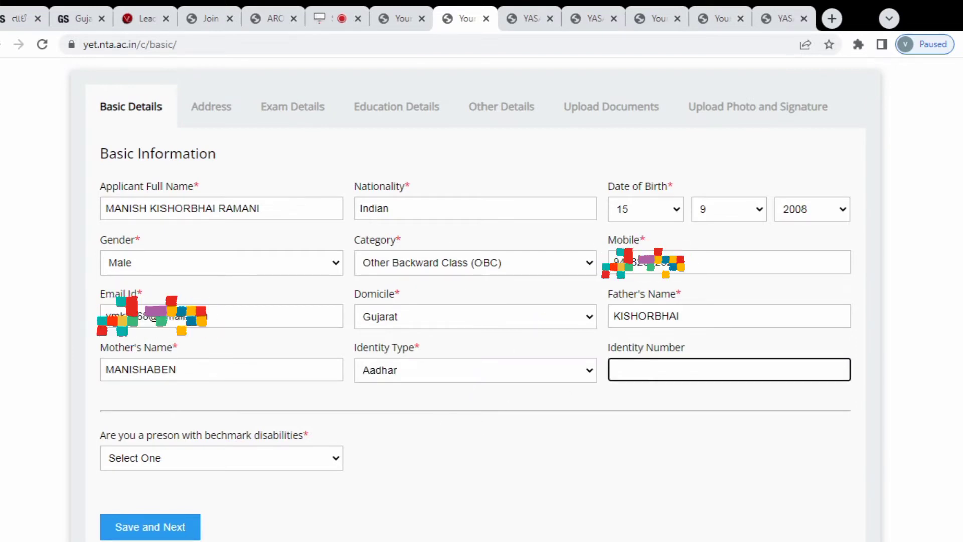
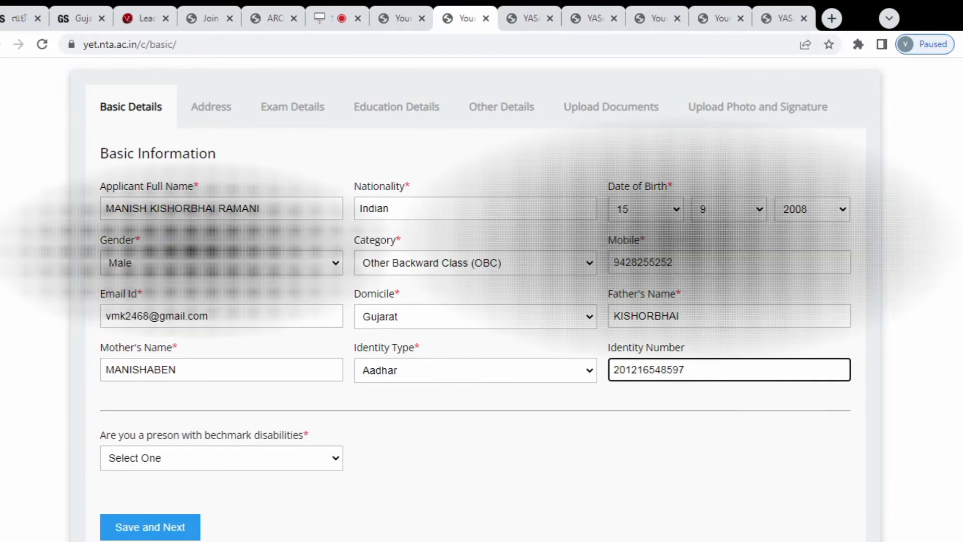
Answer No to the benchmark disability question on the Basic Details form
scroll(366, 441, "down", 2)
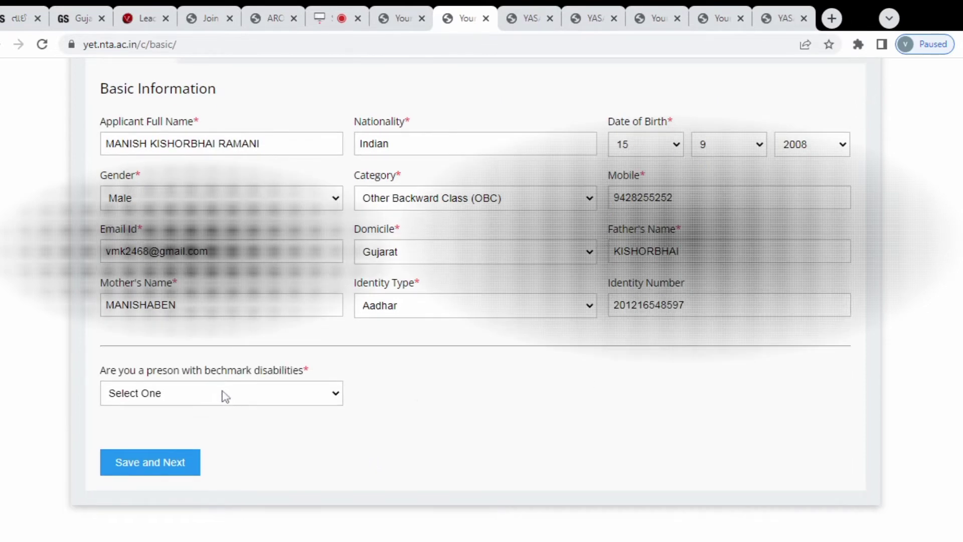
left_click(173, 441)
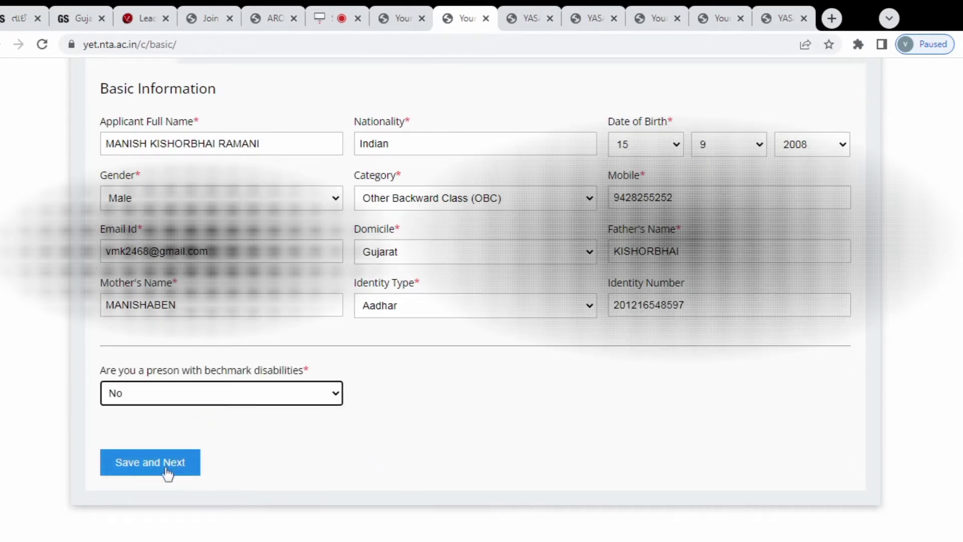
scroll(393, 458, "up", 2)
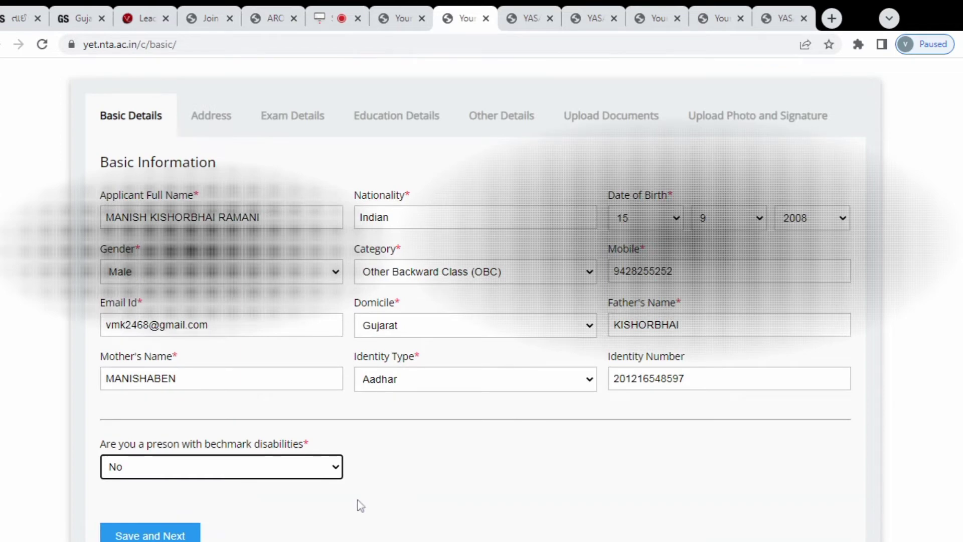
scroll(357, 501, "down", 2)
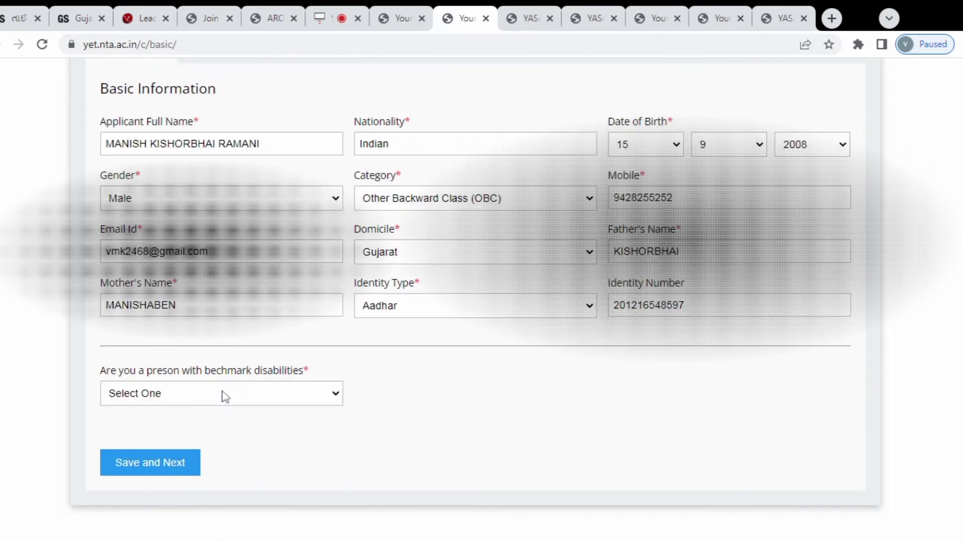
left_click(224, 397)
left_click(172, 441)
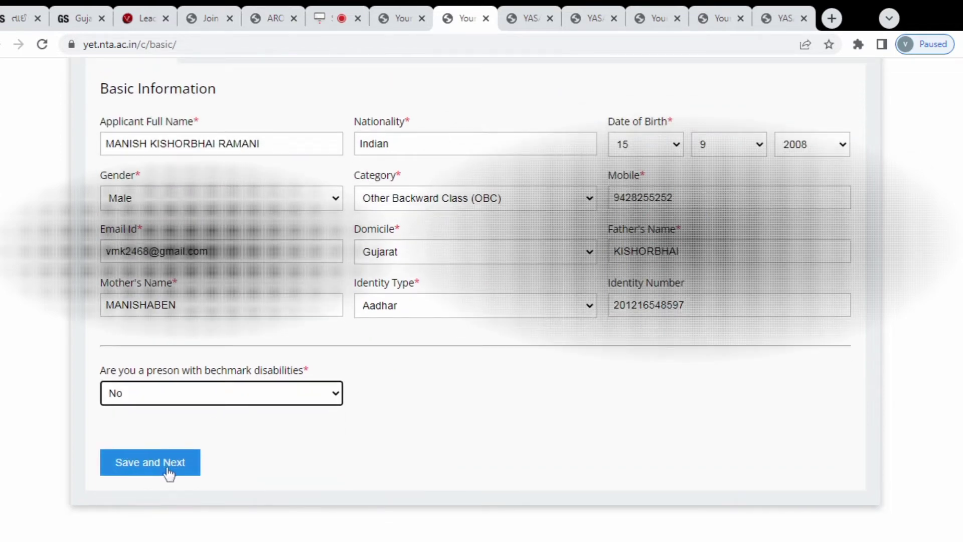
scroll(393, 457, "up", 2)
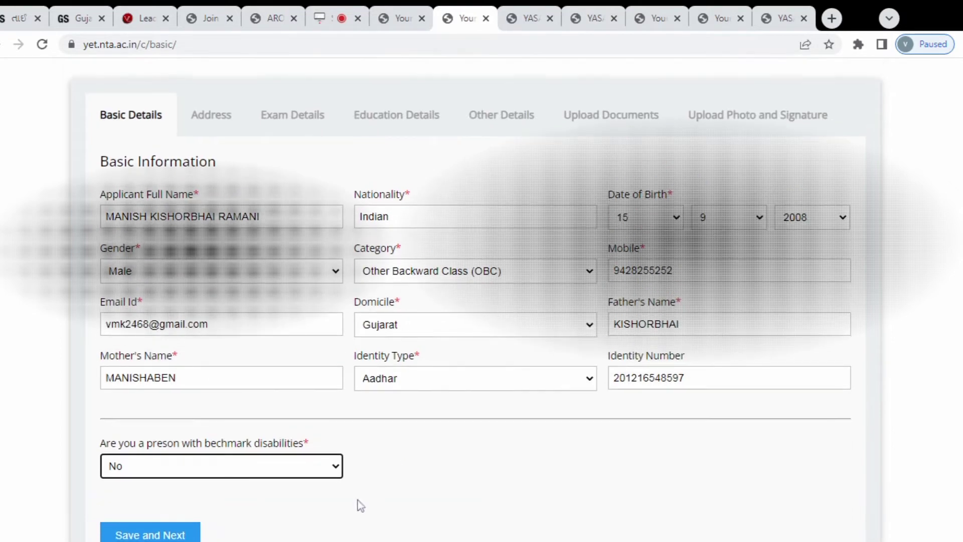
scroll(358, 501, "down", 2)
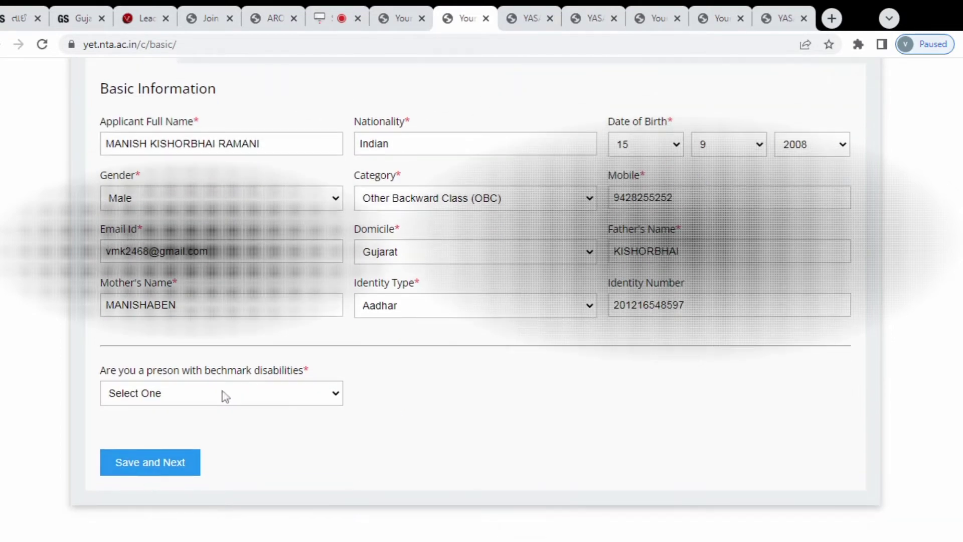
Save the basic details and acknowledge the saved confirmation to reach the Address tab
left_click(225, 396)
left_click(172, 441)
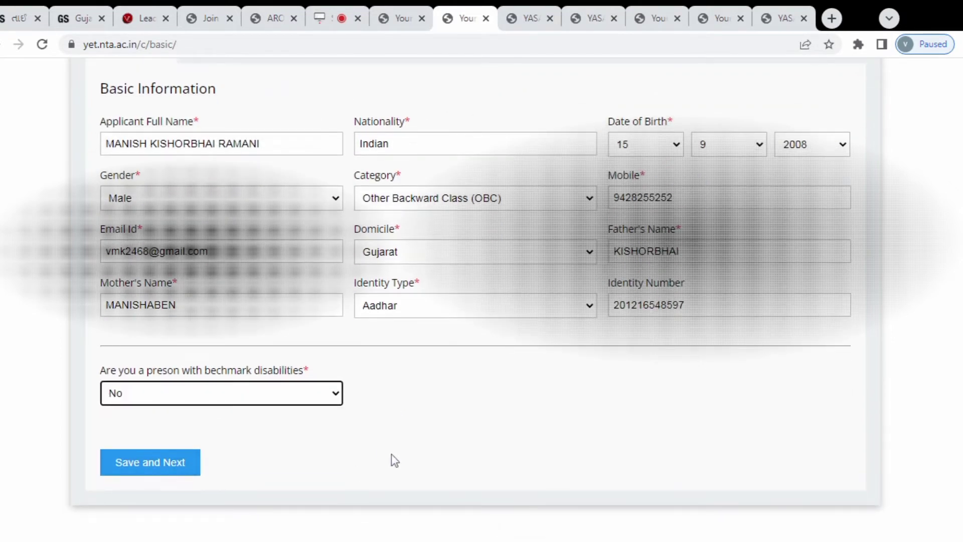
scroll(392, 458, "up", 2)
scroll(361, 505, "down", 2)
left_click(137, 467)
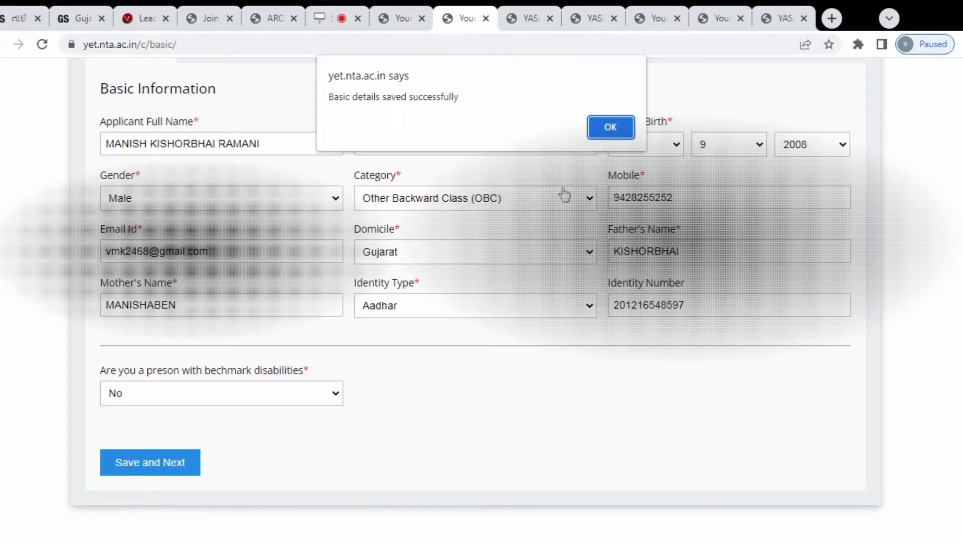
left_click(609, 129)
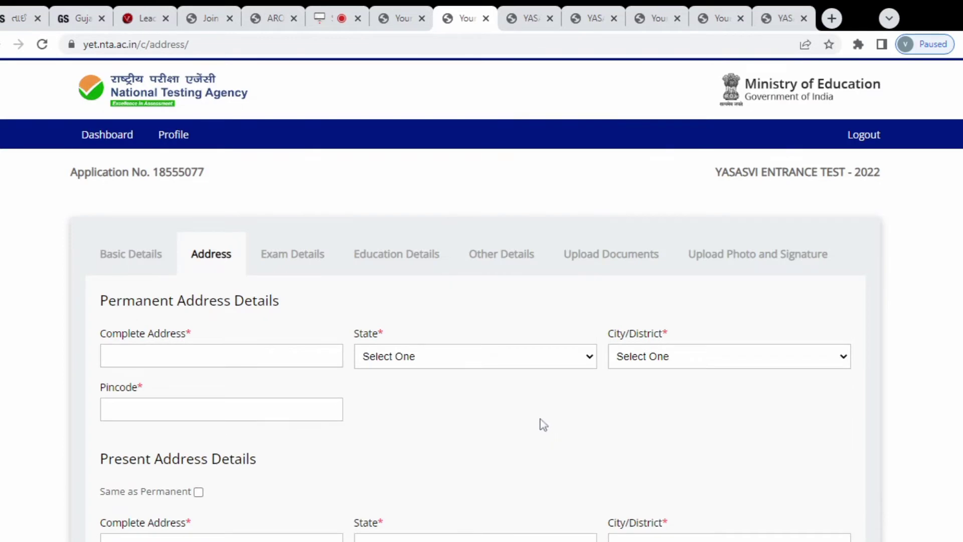
Enter the permanent address, reuse it as present address, and save the address details
scroll(526, 424, "down", 2)
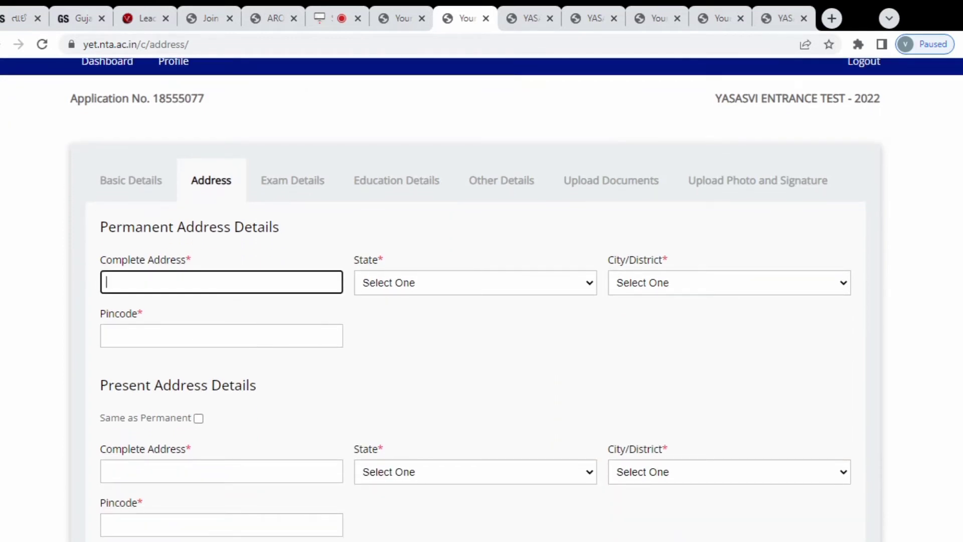
type("KALIYABO")
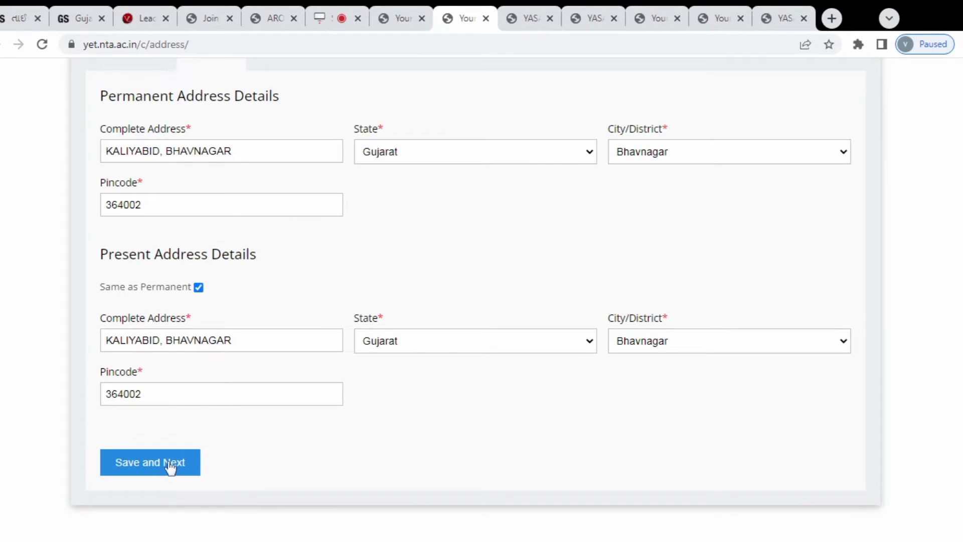
left_click(171, 468)
left_click(605, 130)
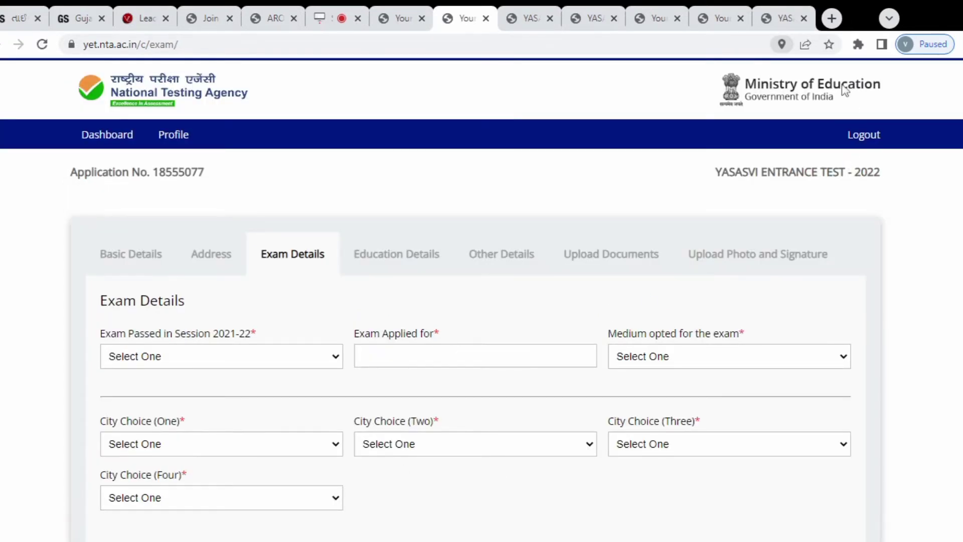
Save exam details: Class 8, English medium, cities Gandhinagar, Surat, Rajkot and Bhuj
scroll(271, 344, "down", 2)
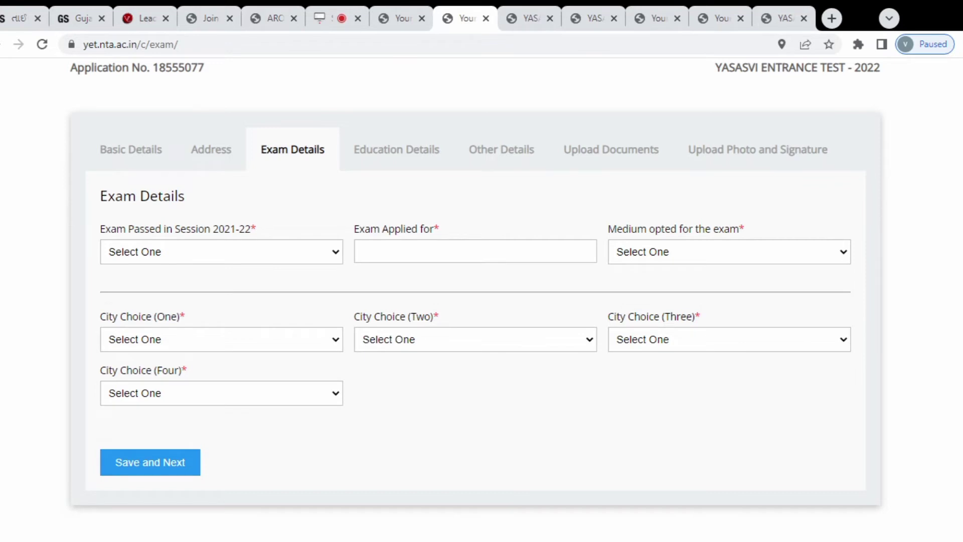
left_click(205, 281)
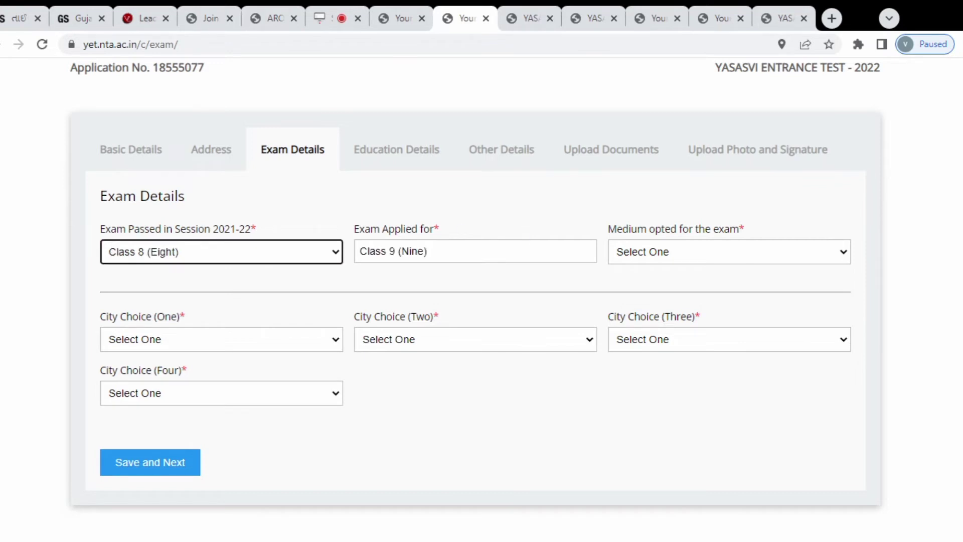
left_click(204, 266)
left_click(183, 303)
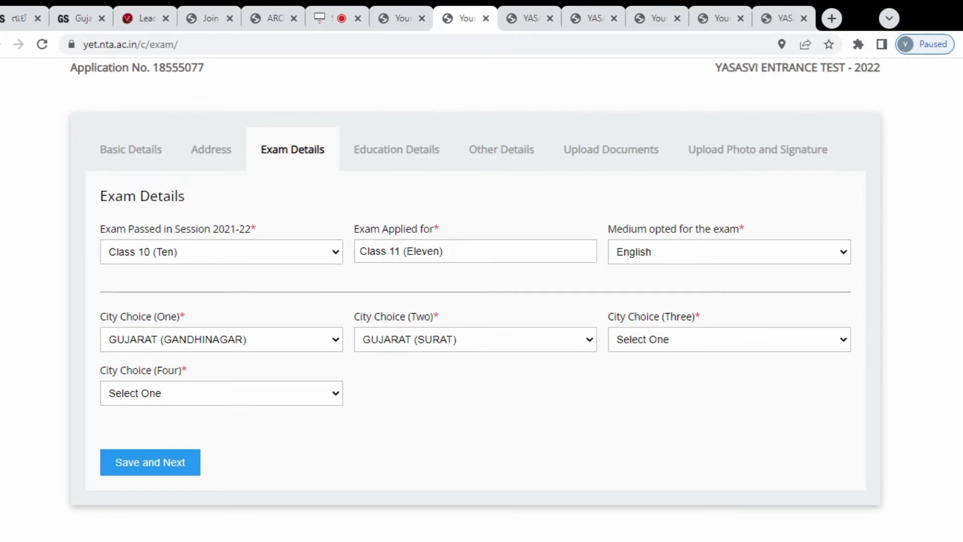
left_click(673, 194)
left_click(234, 386)
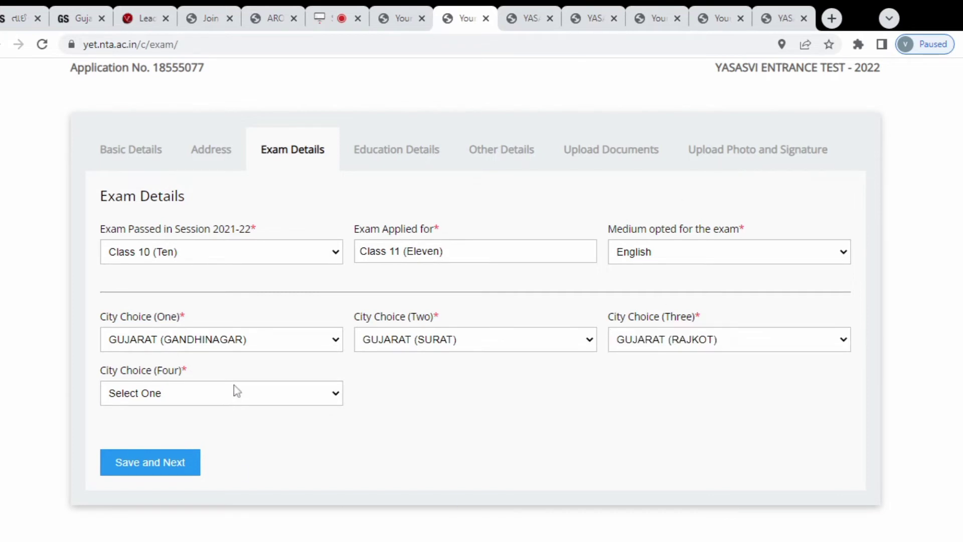
left_click(229, 237)
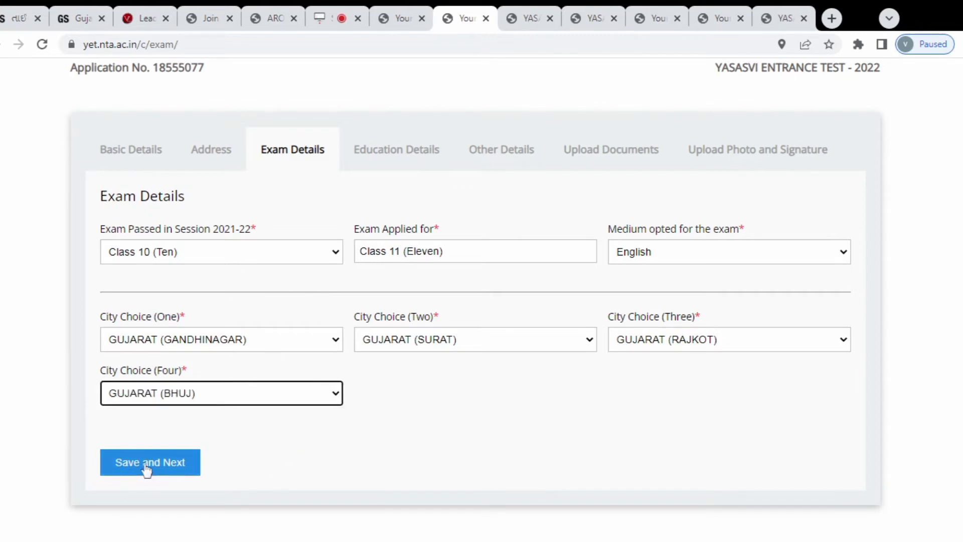
left_click(149, 457)
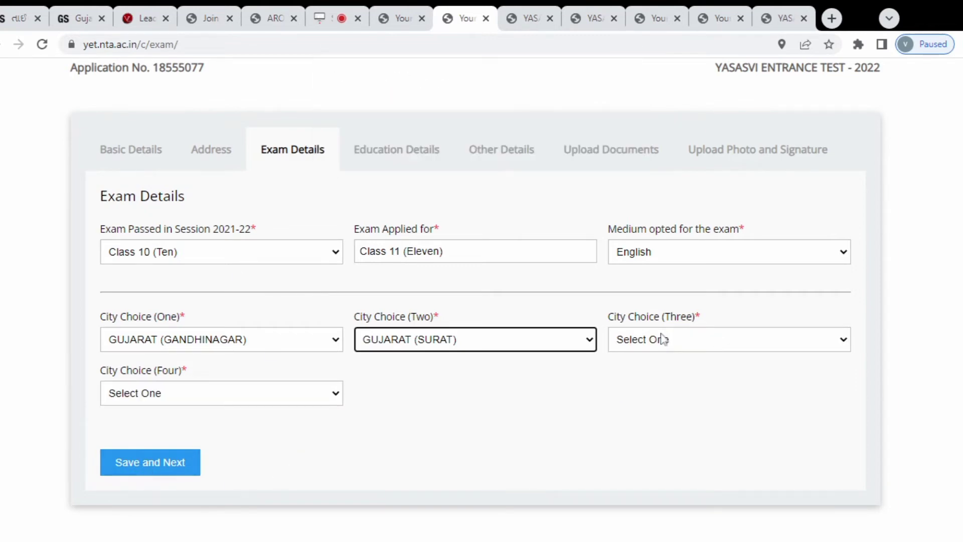
left_click(661, 338)
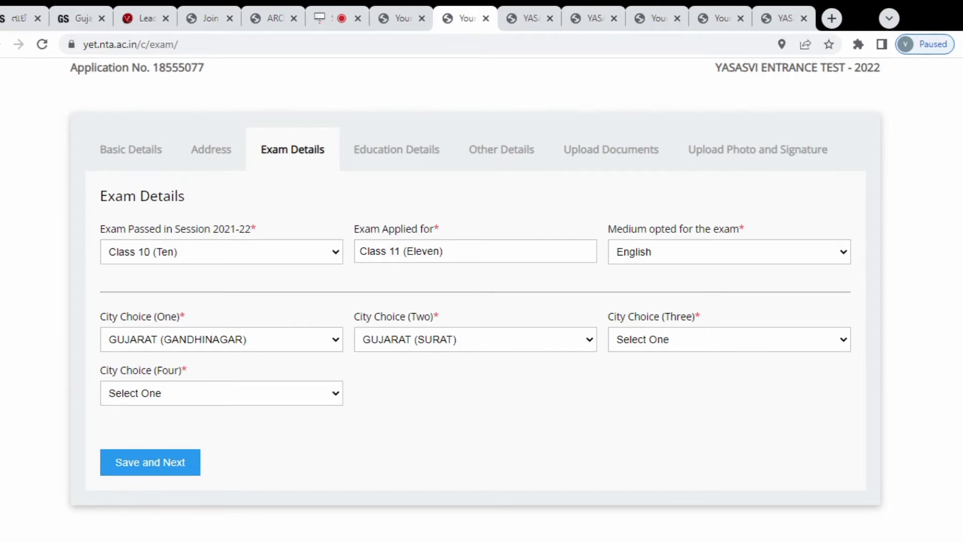
left_click(673, 196)
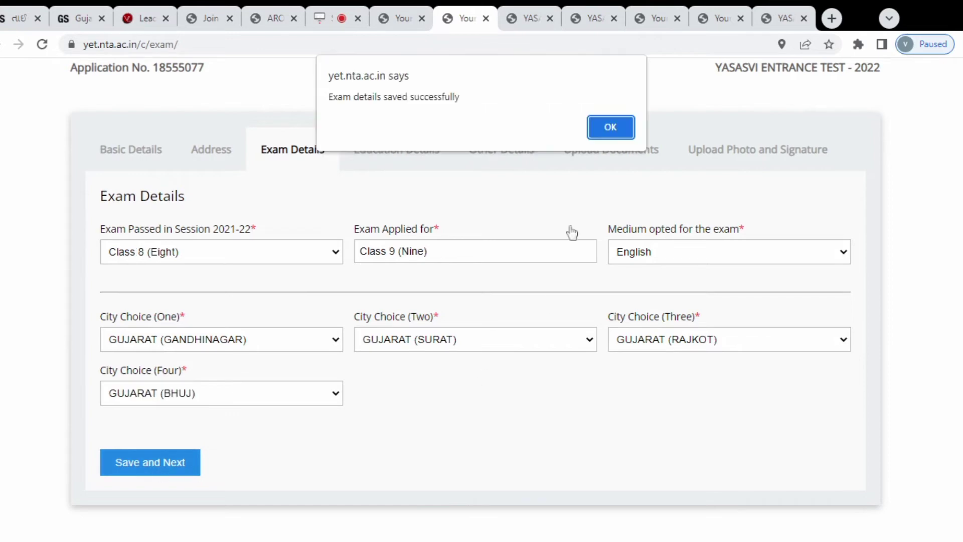
left_click(611, 127)
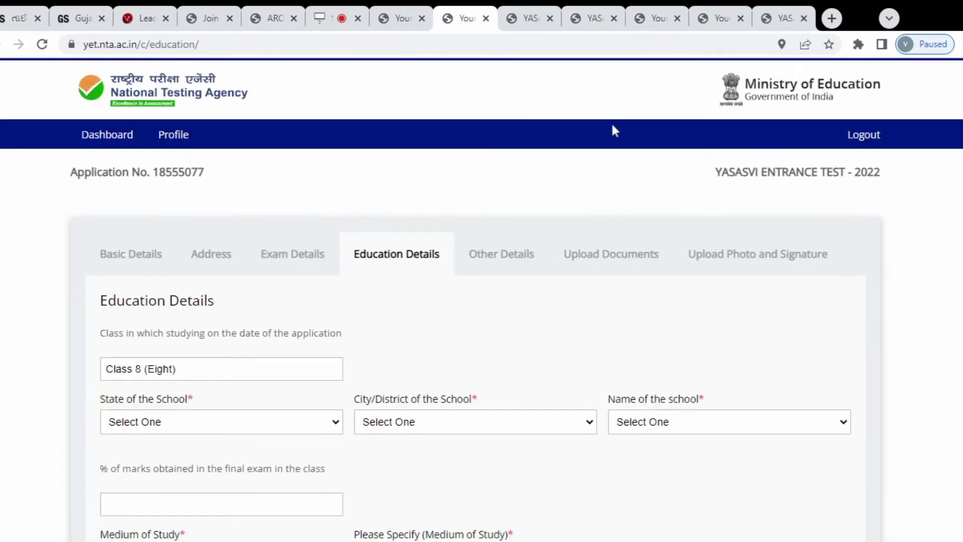
Save education details with a Bhavnagar, Gujarat school, 68% marks and English medium
scroll(582, 390, "down", 3)
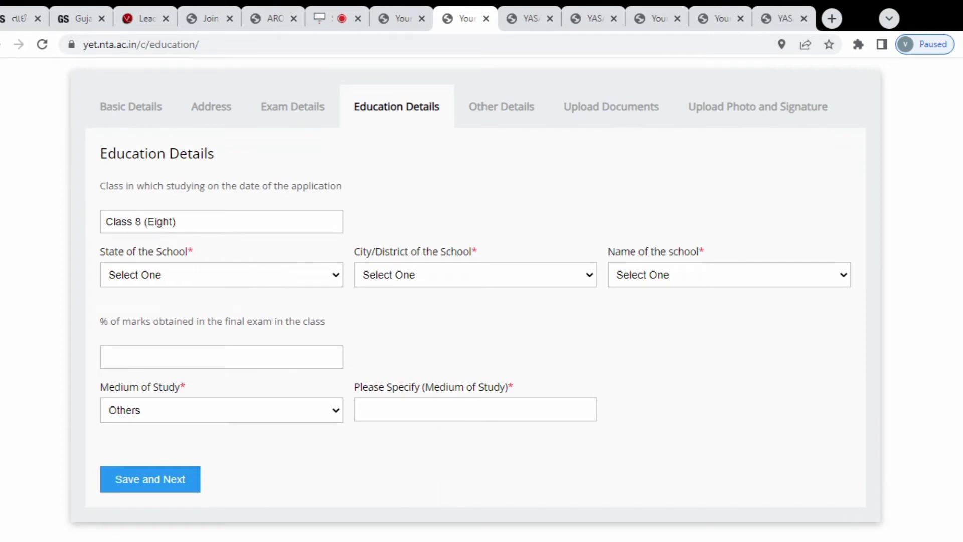
left_click(181, 144)
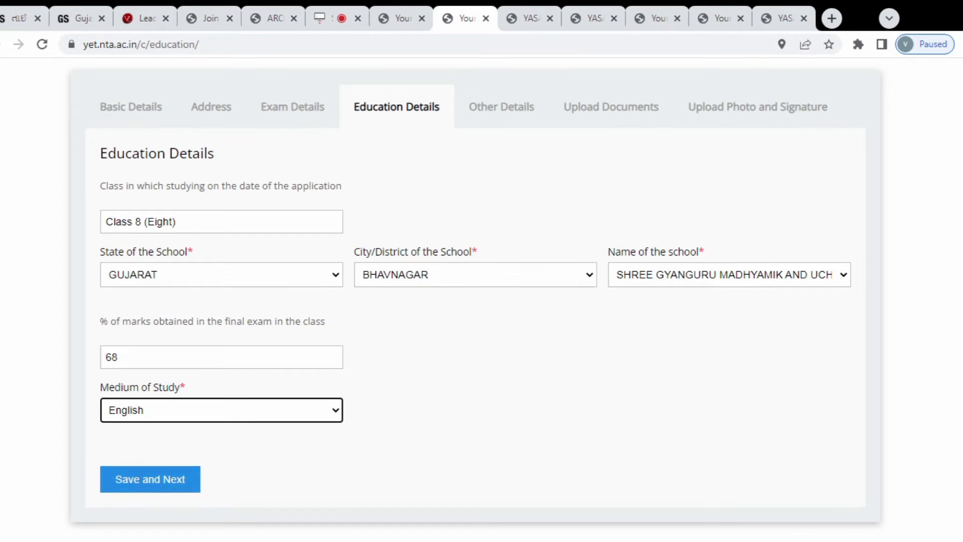
left_click(144, 484)
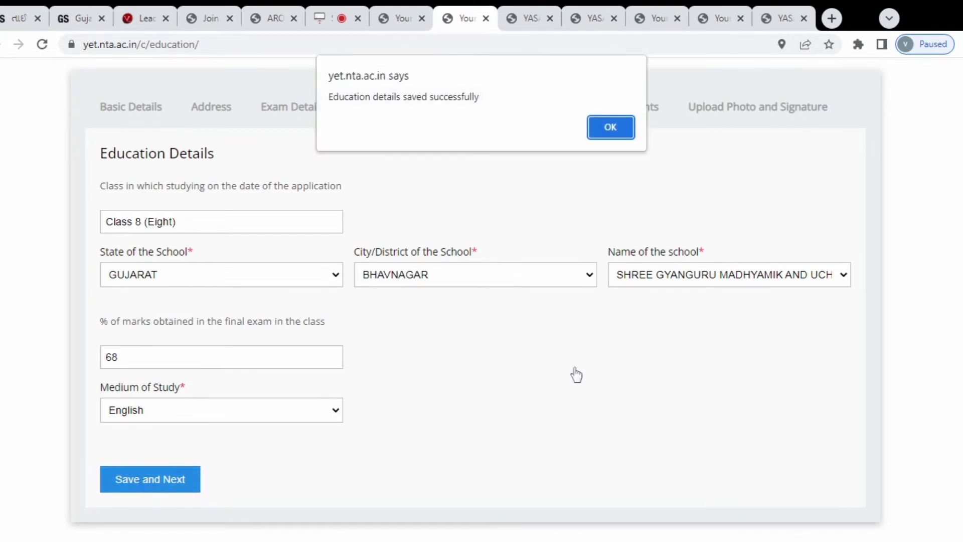
left_click(598, 128)
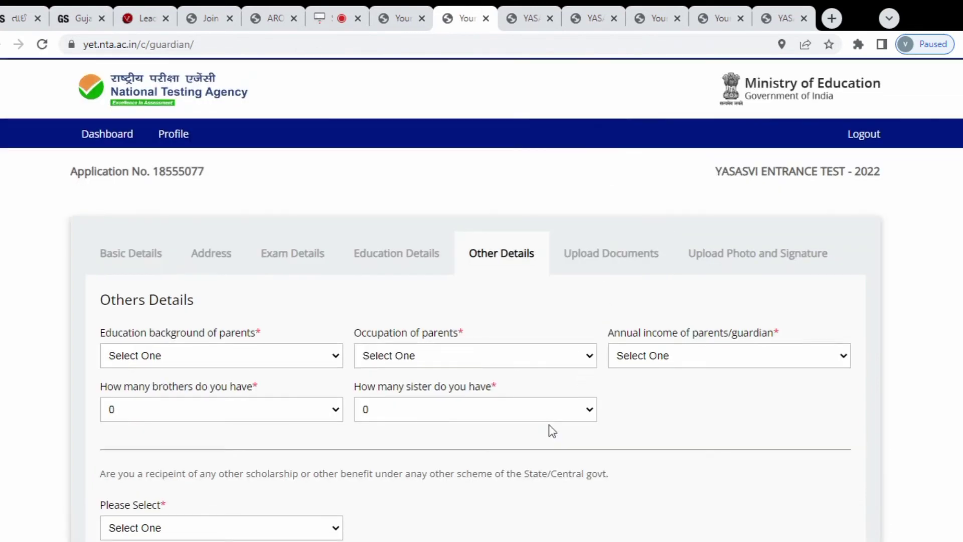
Save Other Details: Graduate parents, Service occupation, income under 2.5 Lakhs, one brother, no scholarships
scroll(552, 430, "down", 4)
scroll(552, 431, "up", 2)
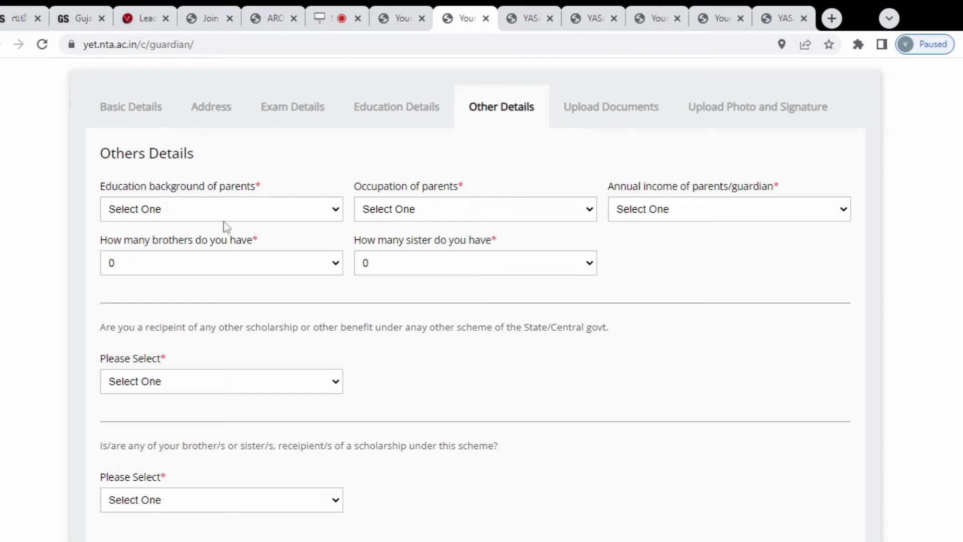
left_click(216, 267)
left_click(441, 253)
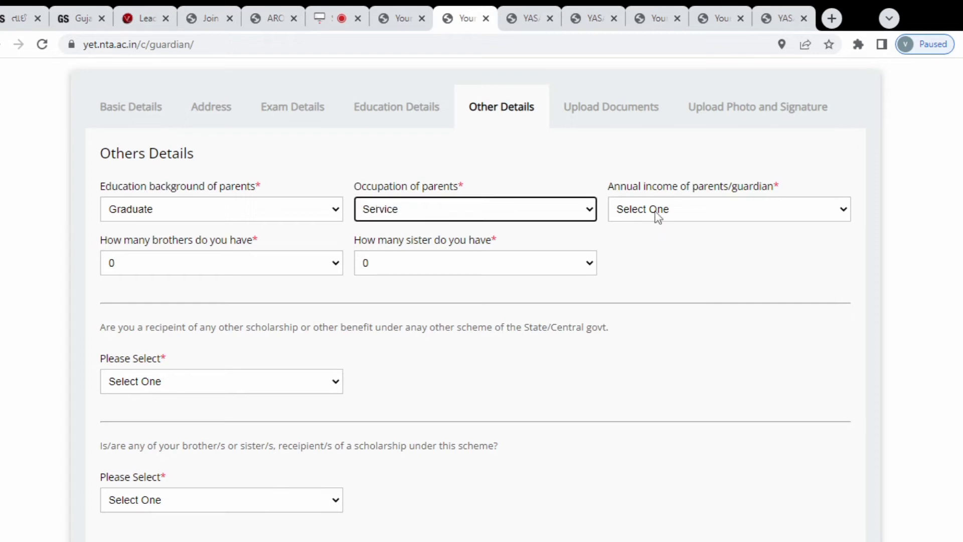
left_click(655, 256)
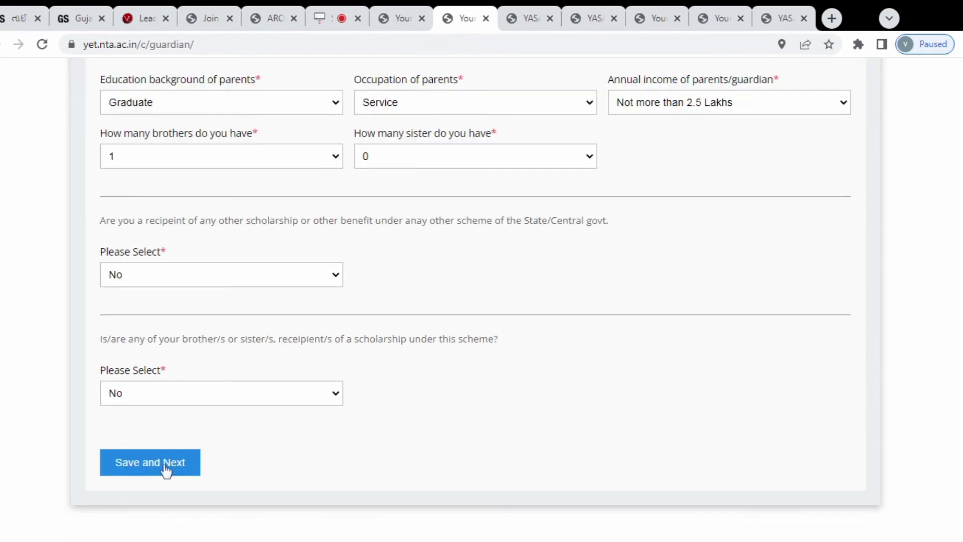
left_click(165, 467)
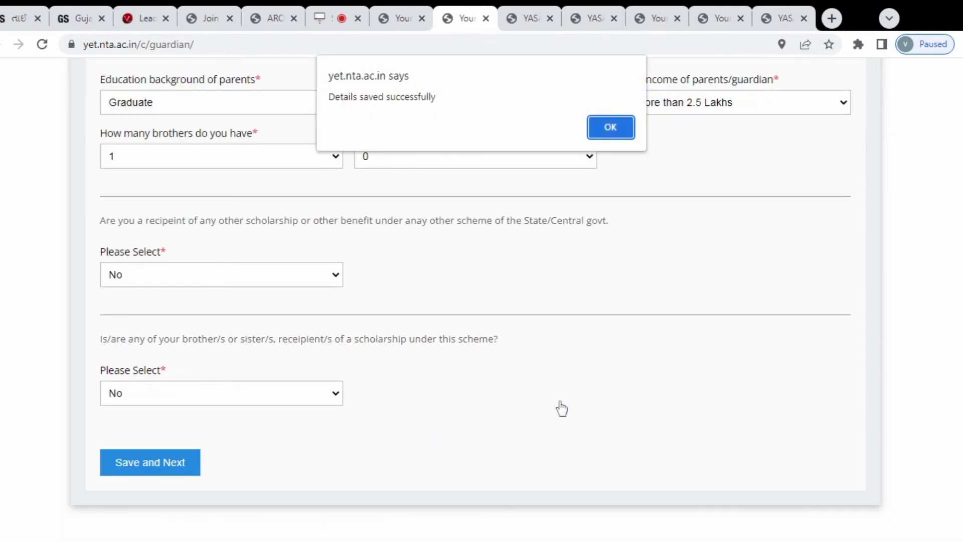
left_click(605, 125)
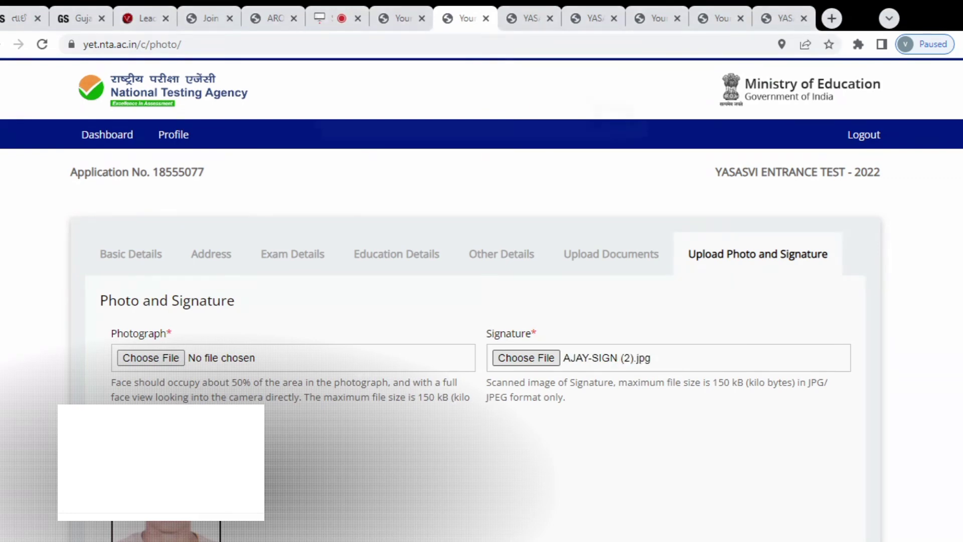
Confirm the signature upload and save the Photo and Signature step to open the preview
left_click(610, 126)
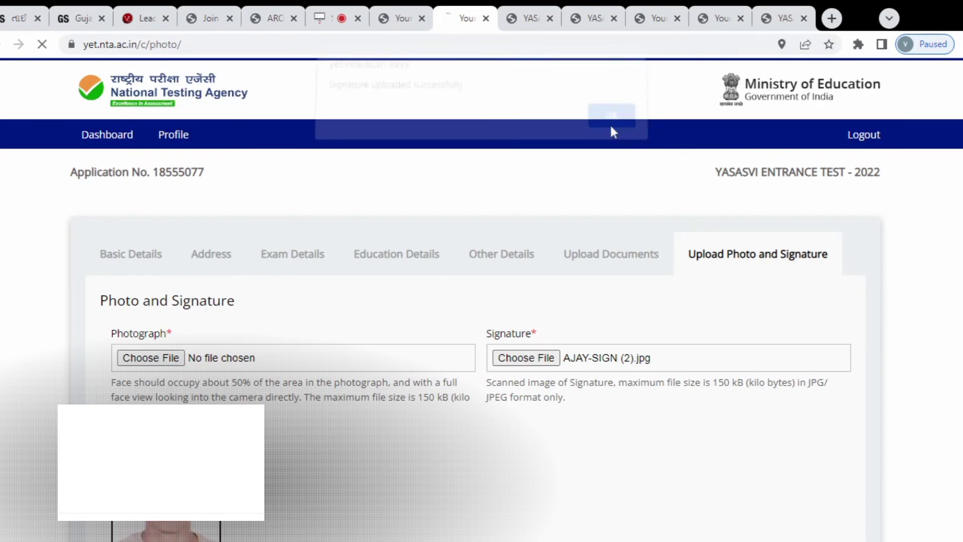
scroll(562, 324, "down", 3)
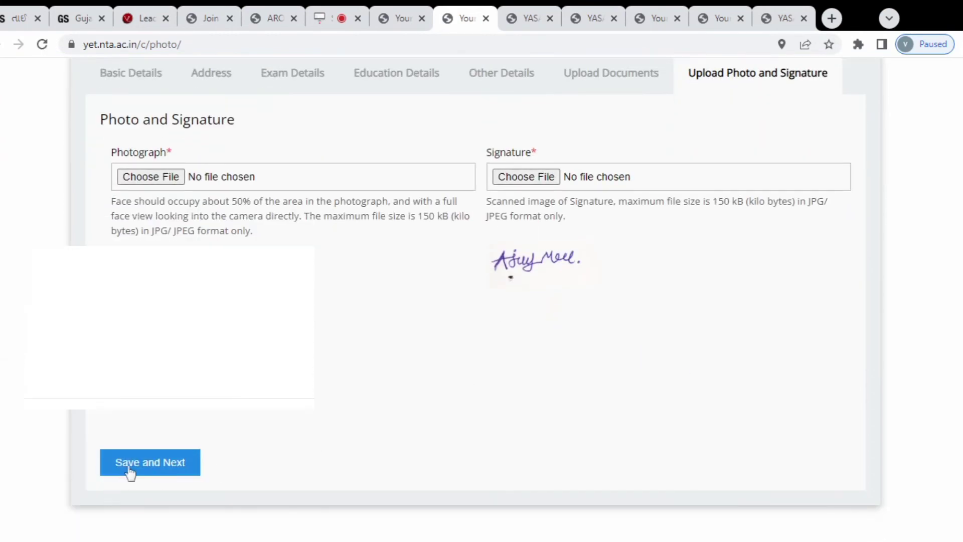
left_click(129, 468)
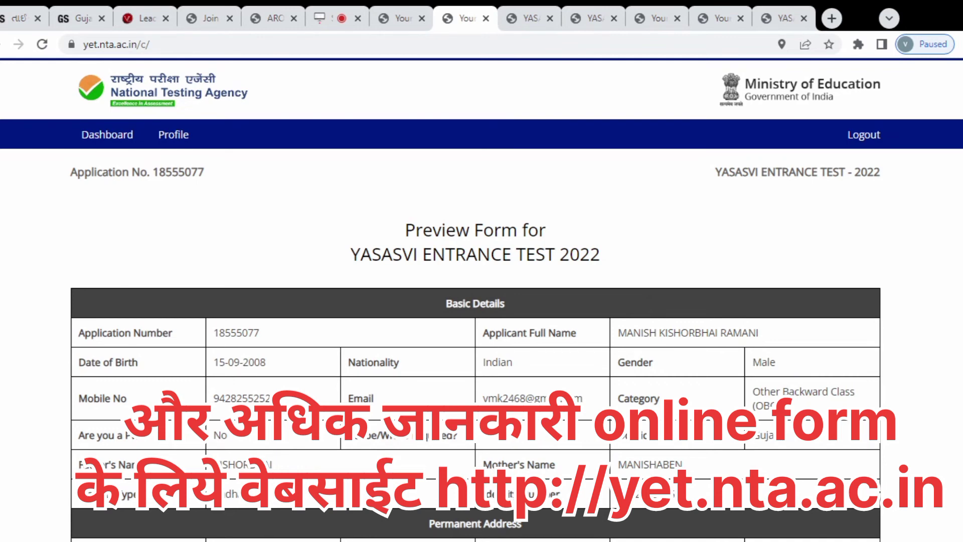
Scroll through the YASASVI 2022 Preview Form to review the basic, address and school details
scroll(852, 326, "down", 2)
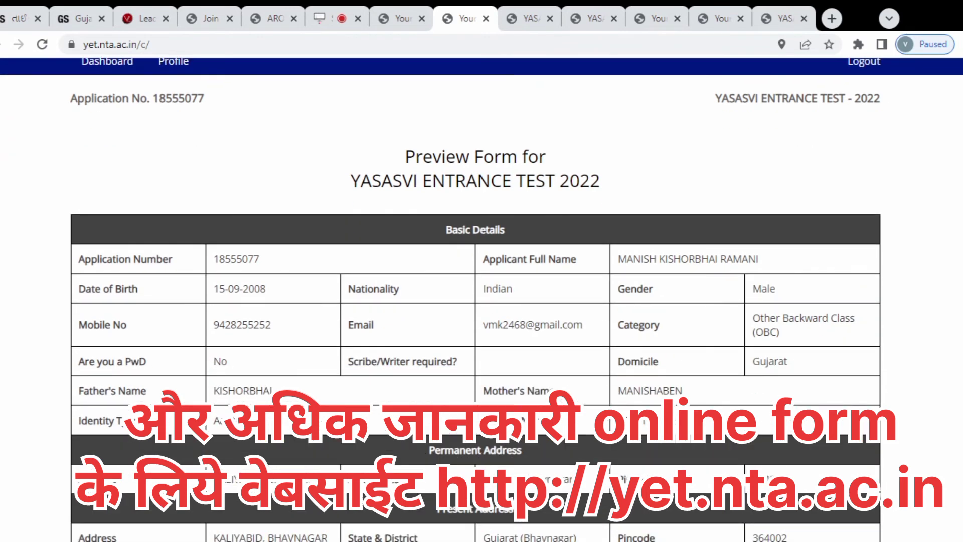
scroll(850, 322, "down", 1)
scroll(476, 301, "down", 1)
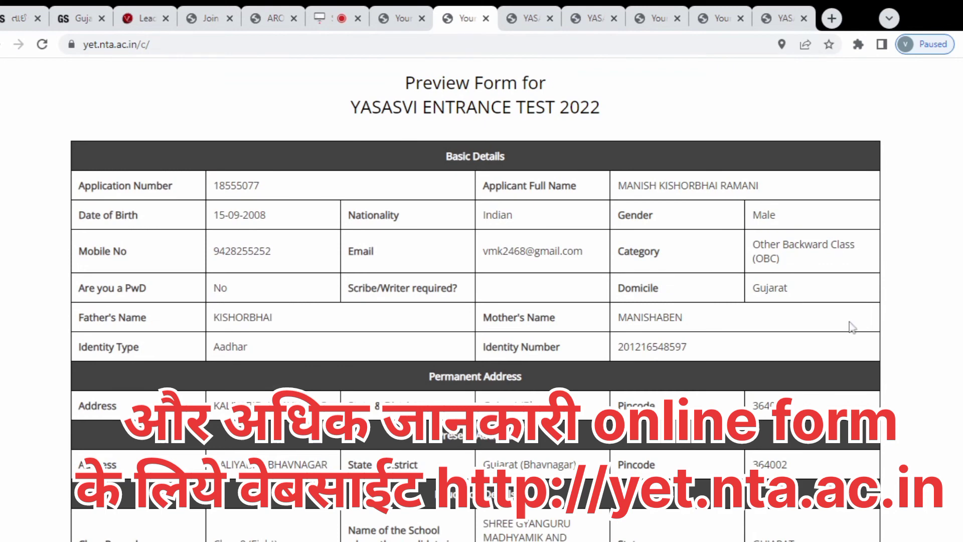
scroll(850, 327, "down", 3)
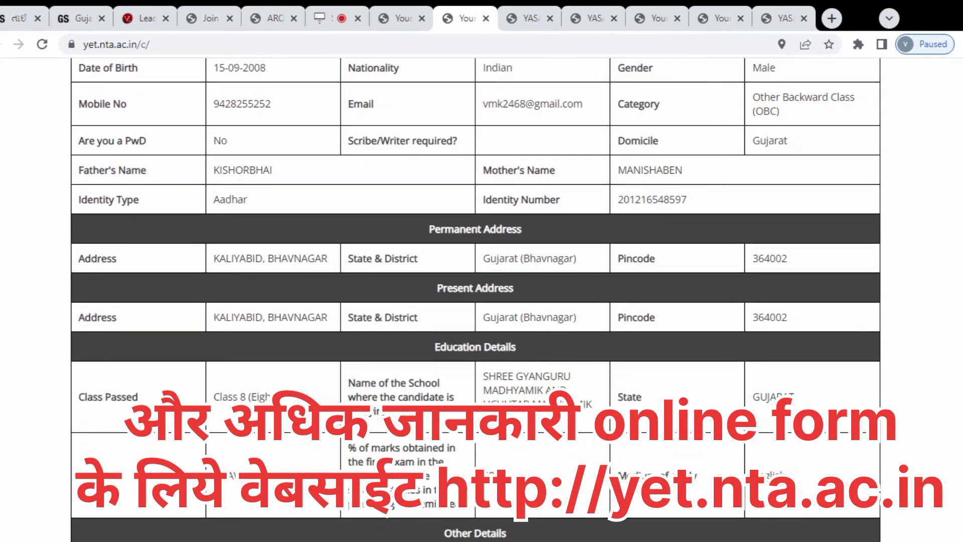